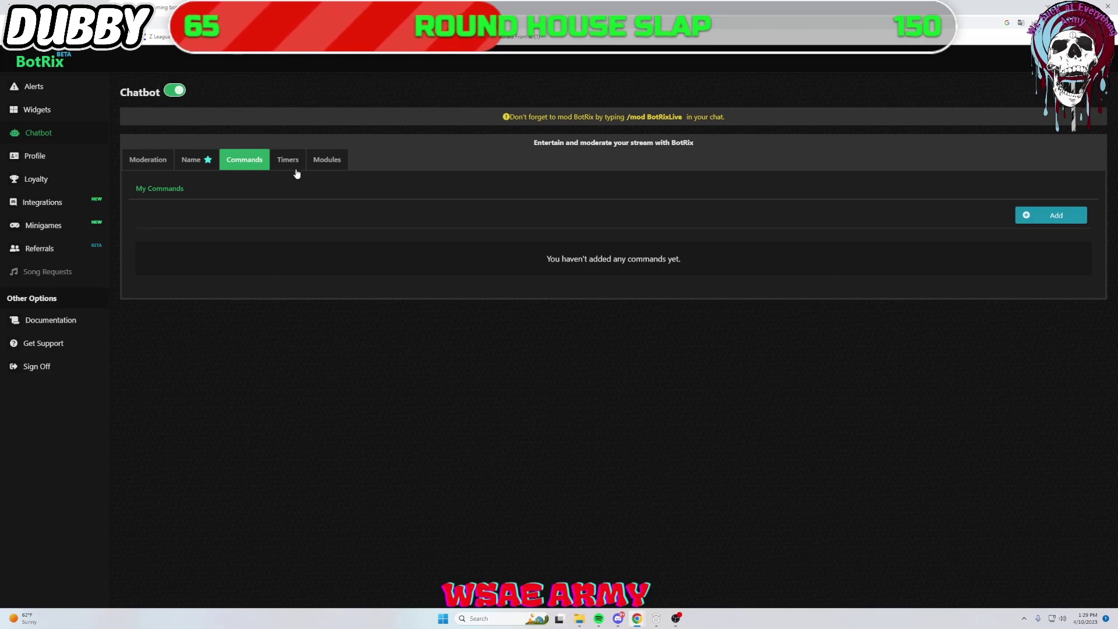
Step: Look through the chatbot's timers and modules, including chat alerts, the points system and the Nightbot import
{"action": "left_click", "coordinate": [285, 165]}
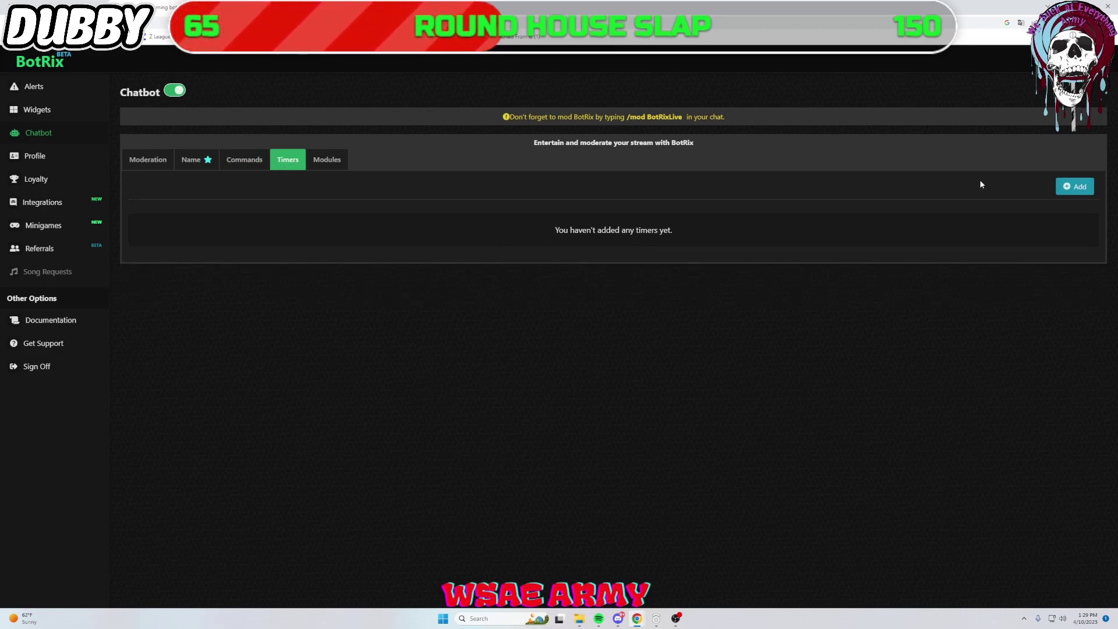
{"action": "left_click", "coordinate": [324, 166]}
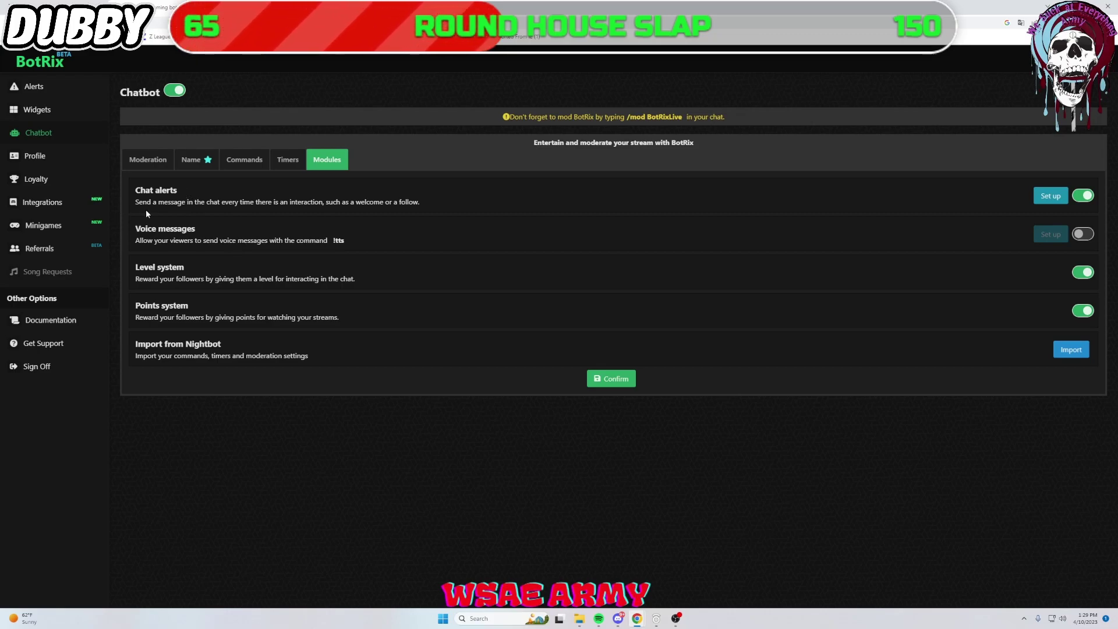
{"action": "triple_click", "coordinate": [198, 205]}
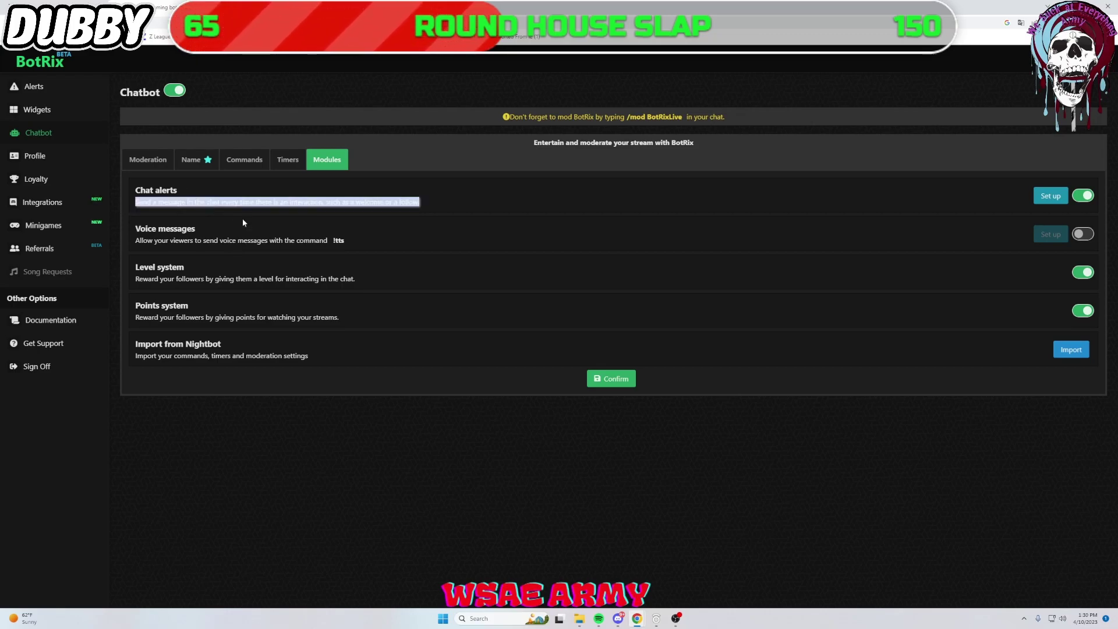
{"action": "left_click", "coordinate": [469, 230]}
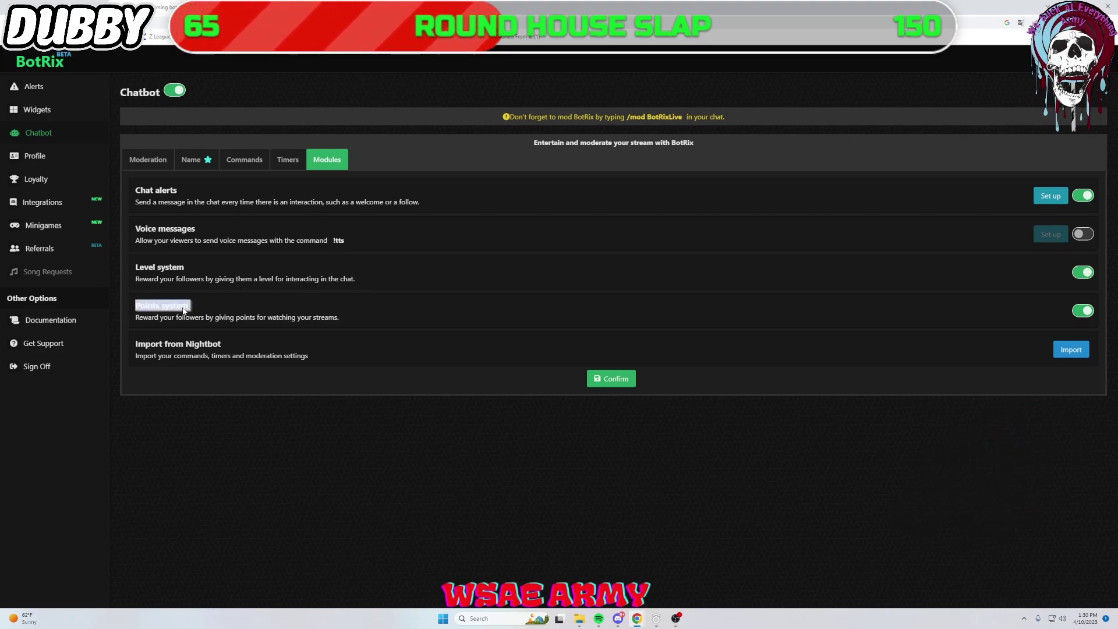
{"action": "triple_click", "coordinate": [161, 305]}
{"action": "left_click", "coordinate": [209, 366]}
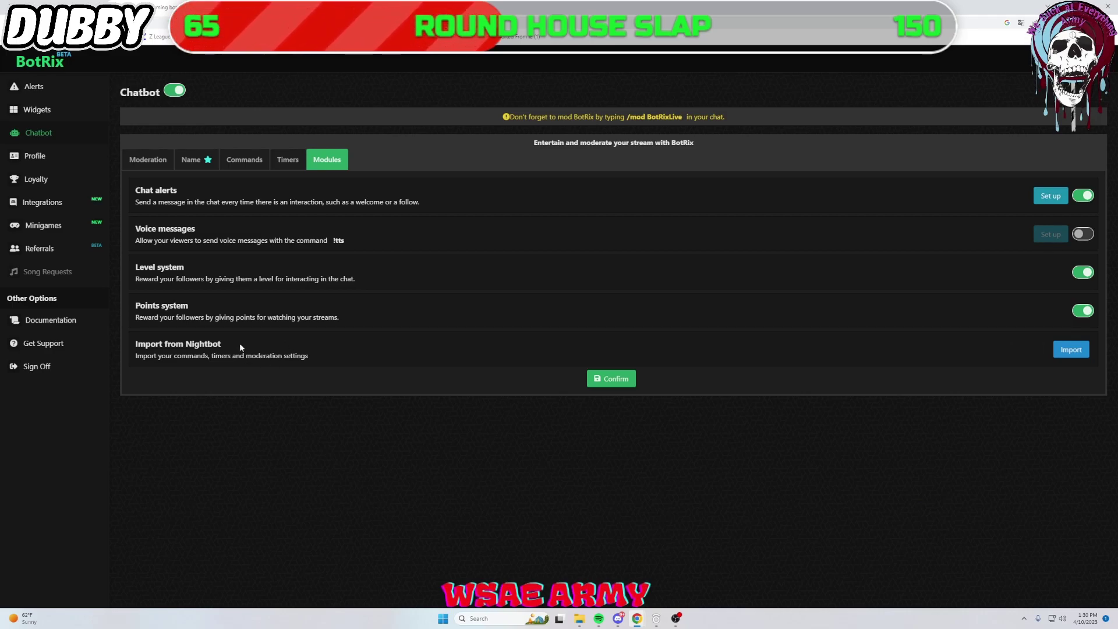
{"action": "triple_click", "coordinate": [263, 354]}
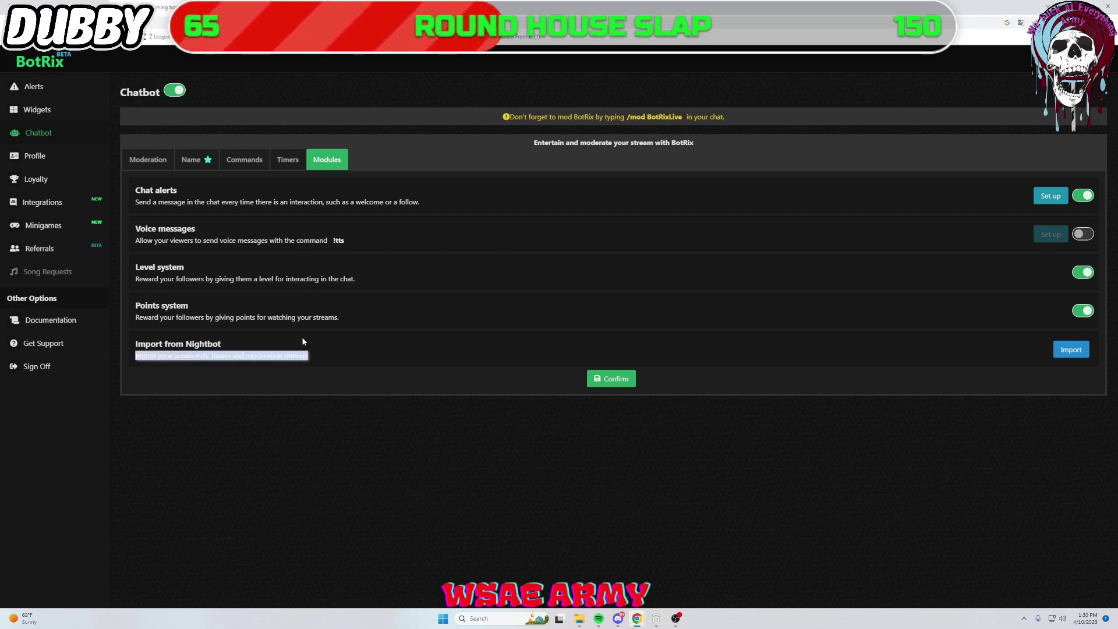
{"action": "left_click", "coordinate": [303, 341]}
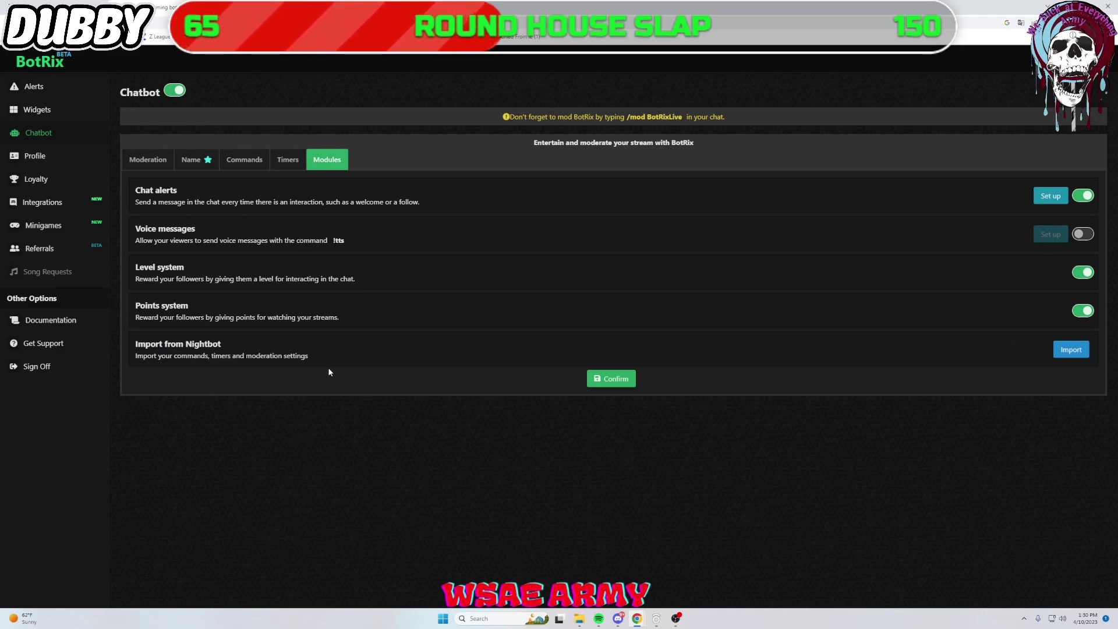
Step: Turn off capitalization, link, emoticon and symbol protection in the chatbot moderation settings and save the changes
{"action": "left_click", "coordinate": [158, 159]}
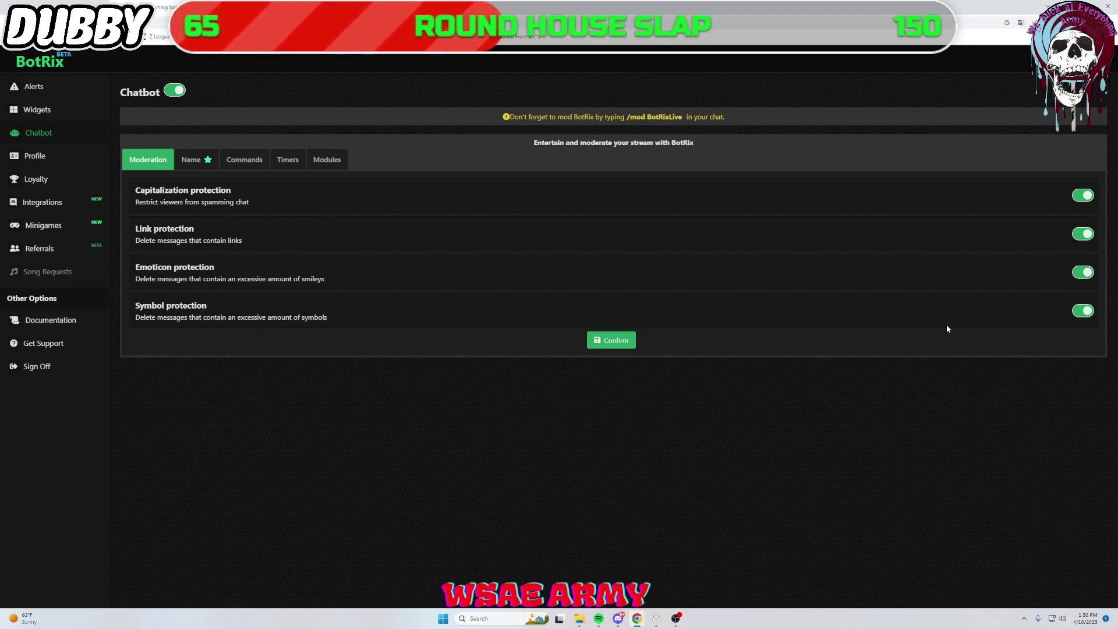
{"action": "left_click", "coordinate": [1085, 310]}
{"action": "left_click", "coordinate": [1083, 272]}
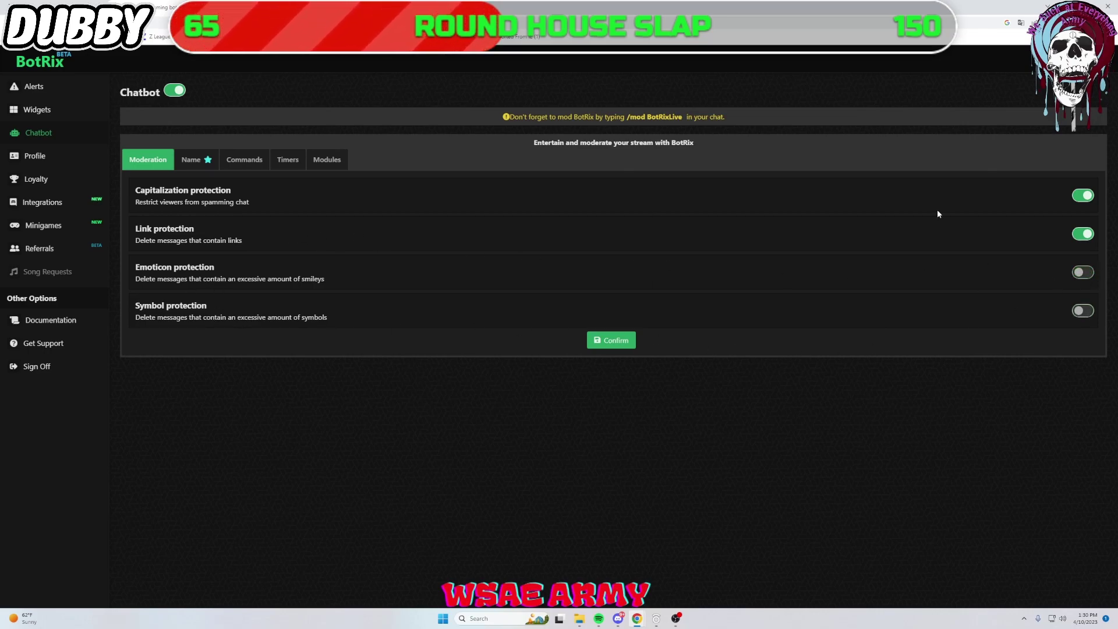
{"action": "left_click", "coordinate": [1083, 234]}
{"action": "left_click", "coordinate": [1084, 197]}
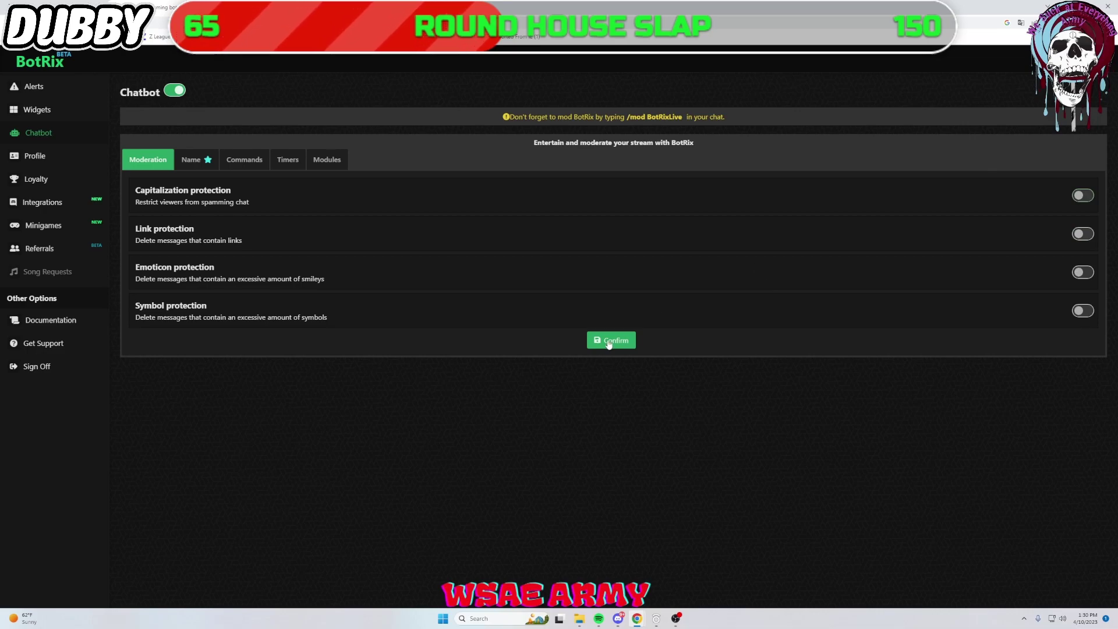
{"action": "left_click", "coordinate": [610, 342]}
{"action": "left_click", "coordinate": [550, 350]}
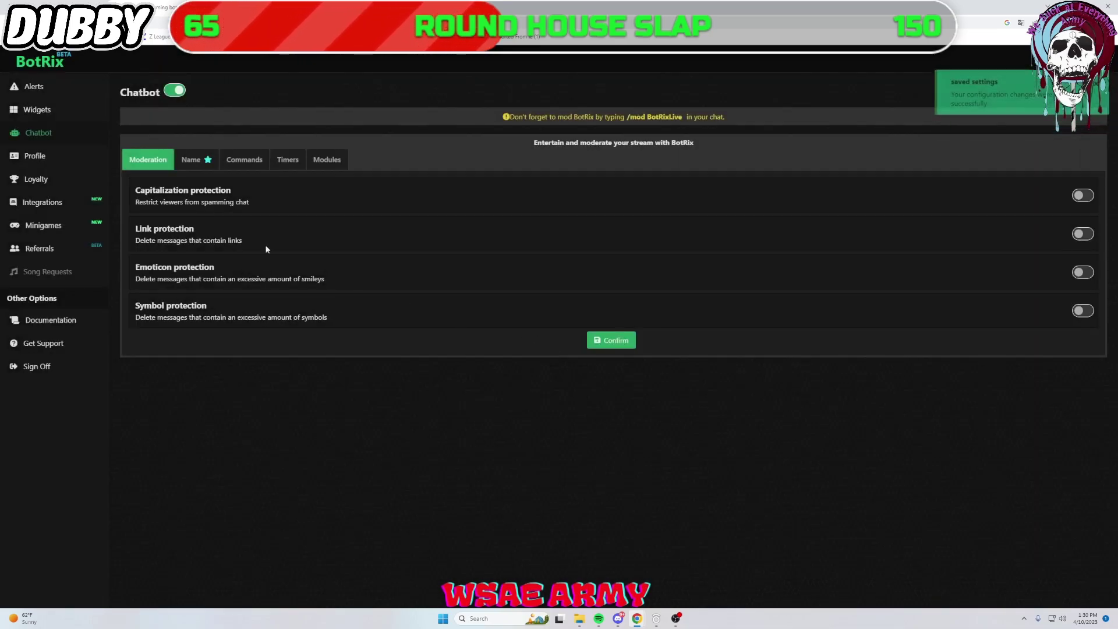
{"action": "left_click", "coordinate": [247, 161]}
{"action": "double_click", "coordinate": [250, 162]}
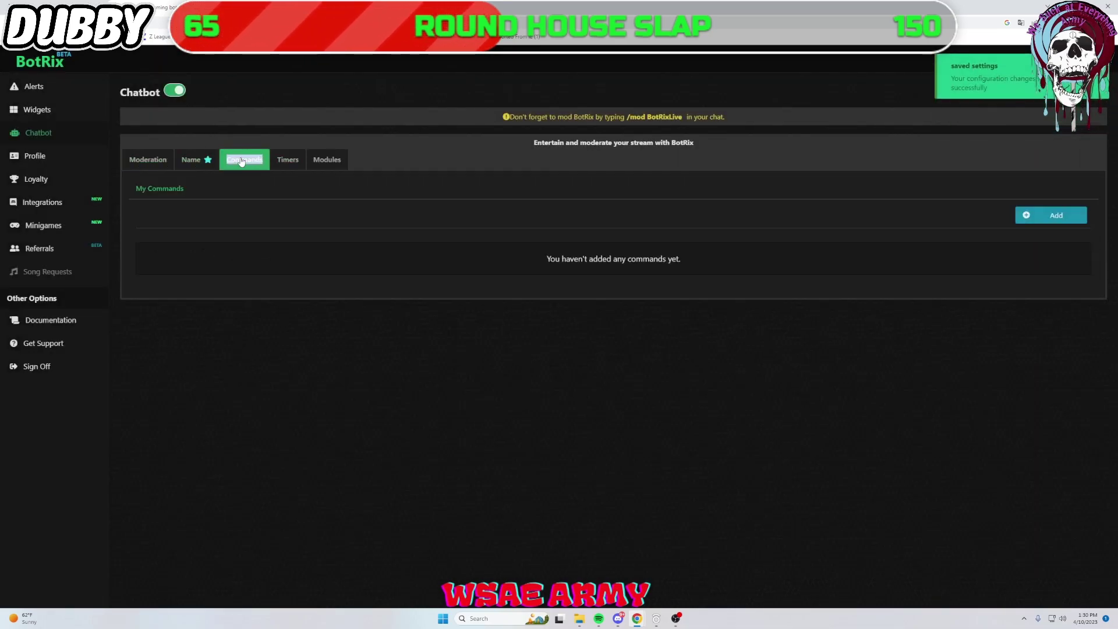
{"action": "double_click", "coordinate": [1057, 214]}
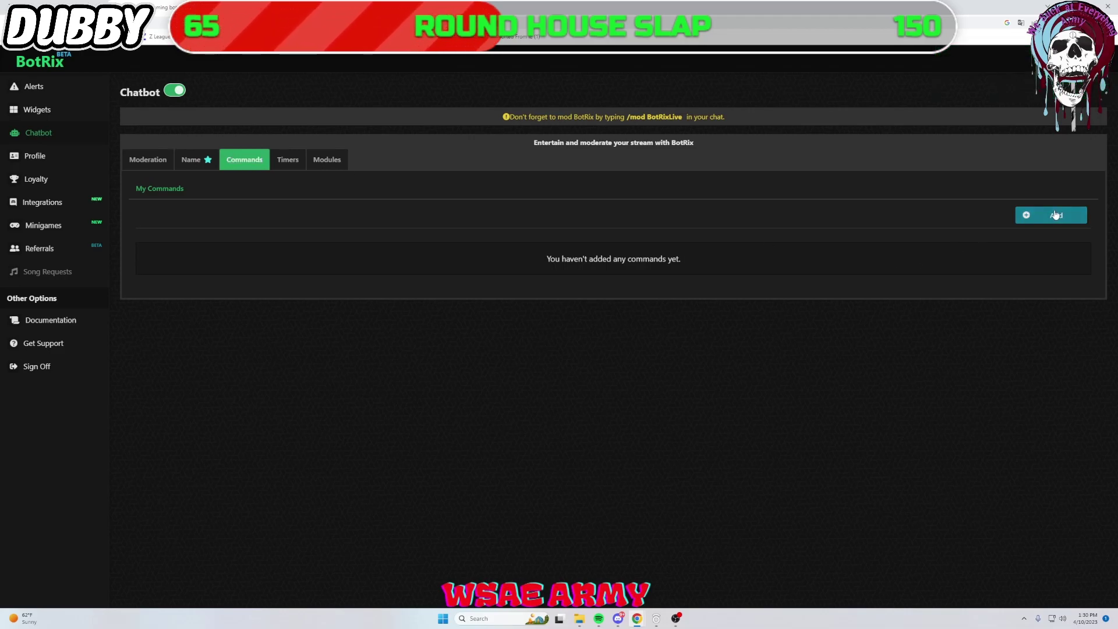
{"action": "left_click", "coordinate": [1056, 215]}
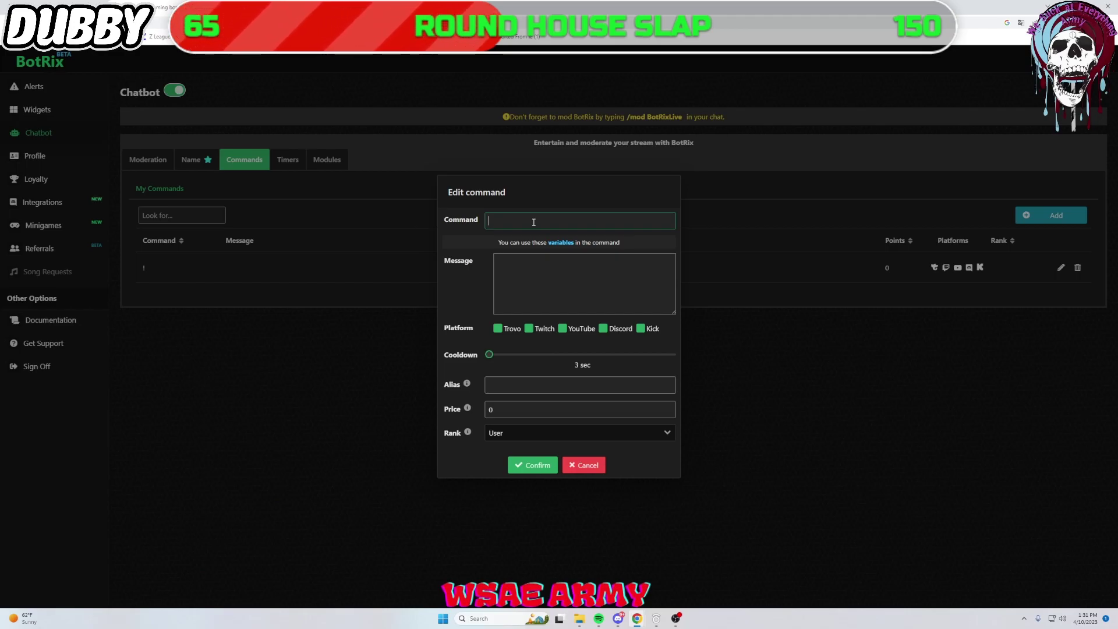
{"action": "type", "text": "discord"}
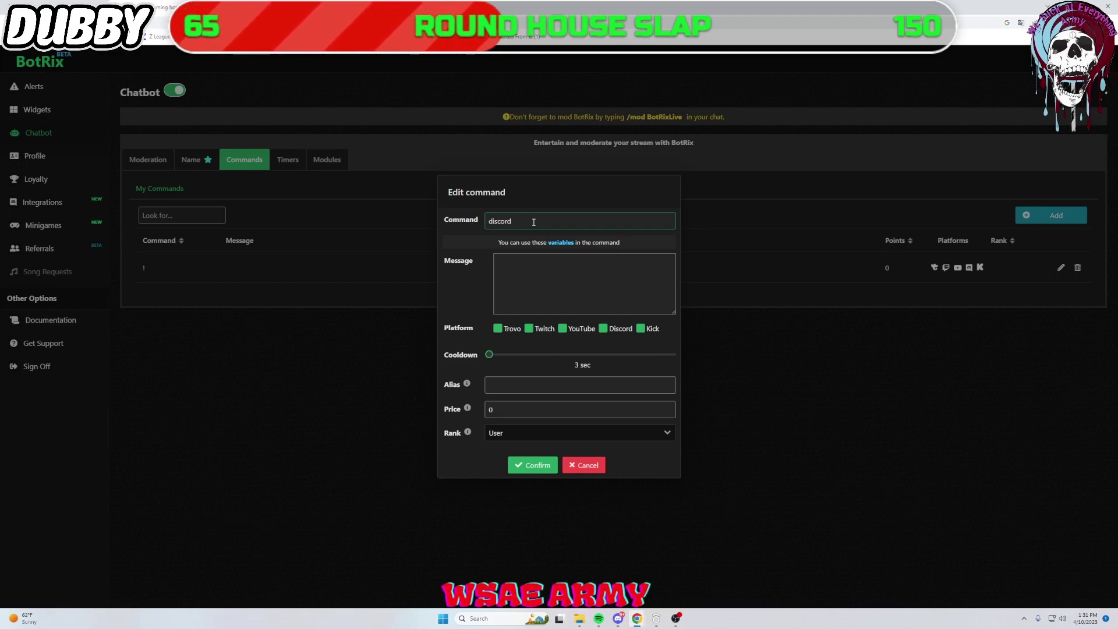
{"action": "left_click", "coordinate": [540, 263]}
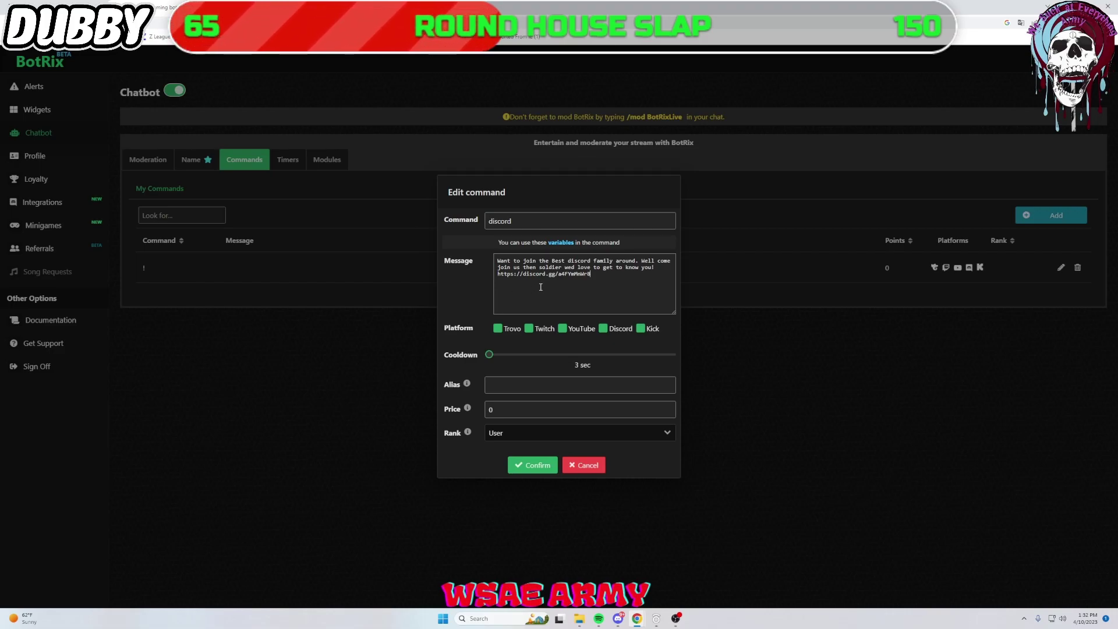
Step: Limit the discord command to Kick by deselecting Trovo, Twitch, YouTube and Discord as platforms
{"action": "left_click", "coordinate": [498, 328]}
{"action": "left_click", "coordinate": [529, 328]}
{"action": "left_click", "coordinate": [562, 328]}
{"action": "left_click", "coordinate": [603, 329]}
Step: Check the available ranks for the discord command and save it with the rank User
{"action": "left_click", "coordinate": [520, 439]}
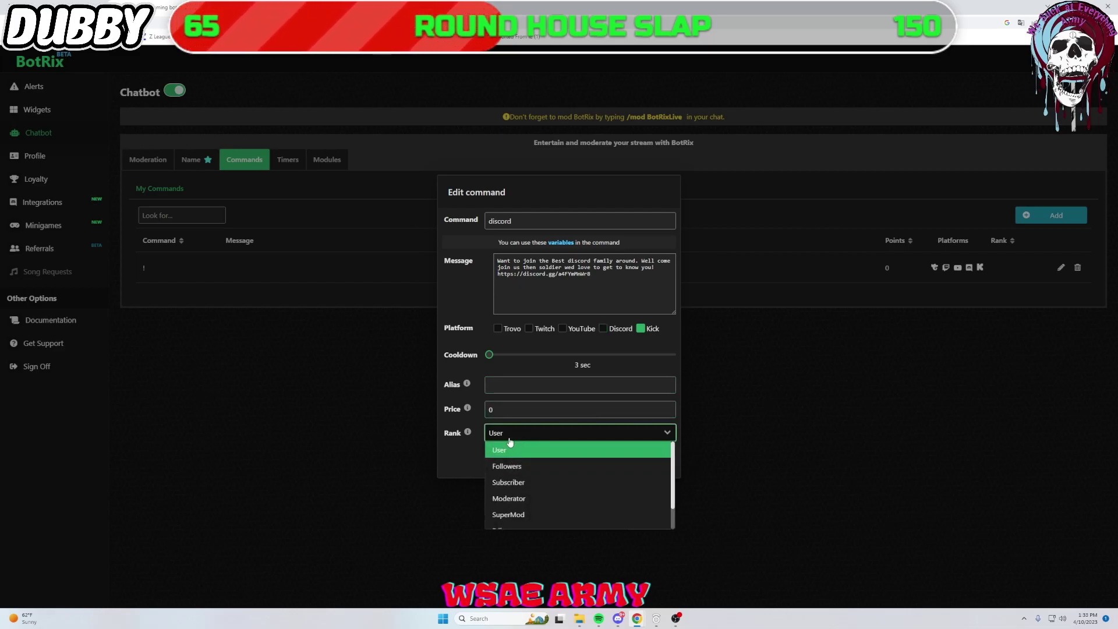
{"action": "left_click", "coordinate": [510, 440]}
{"action": "left_click", "coordinate": [510, 440]}
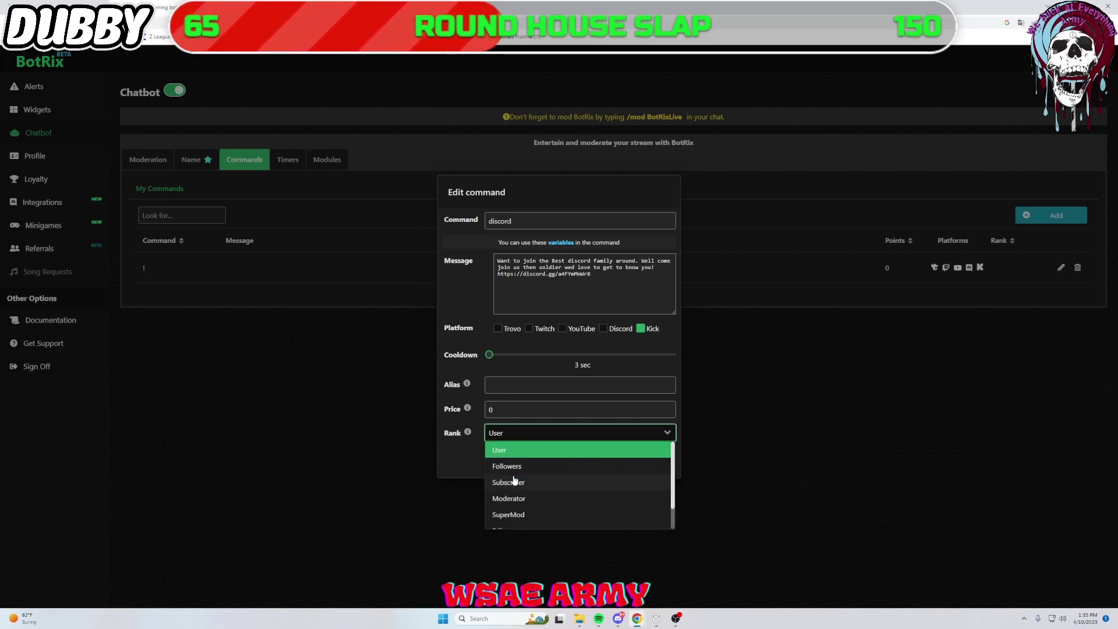
{"action": "scroll", "coordinate": [529, 490], "scroll_direction": "down", "scroll_amount": 1}
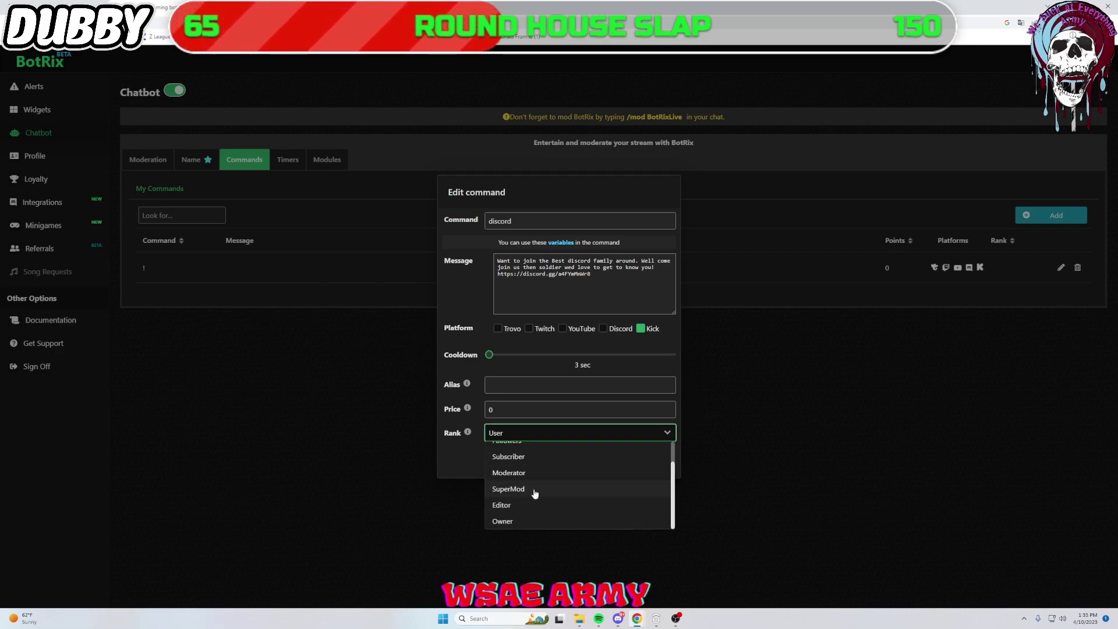
{"action": "left_click", "coordinate": [501, 437]}
{"action": "double_click", "coordinate": [550, 468]}
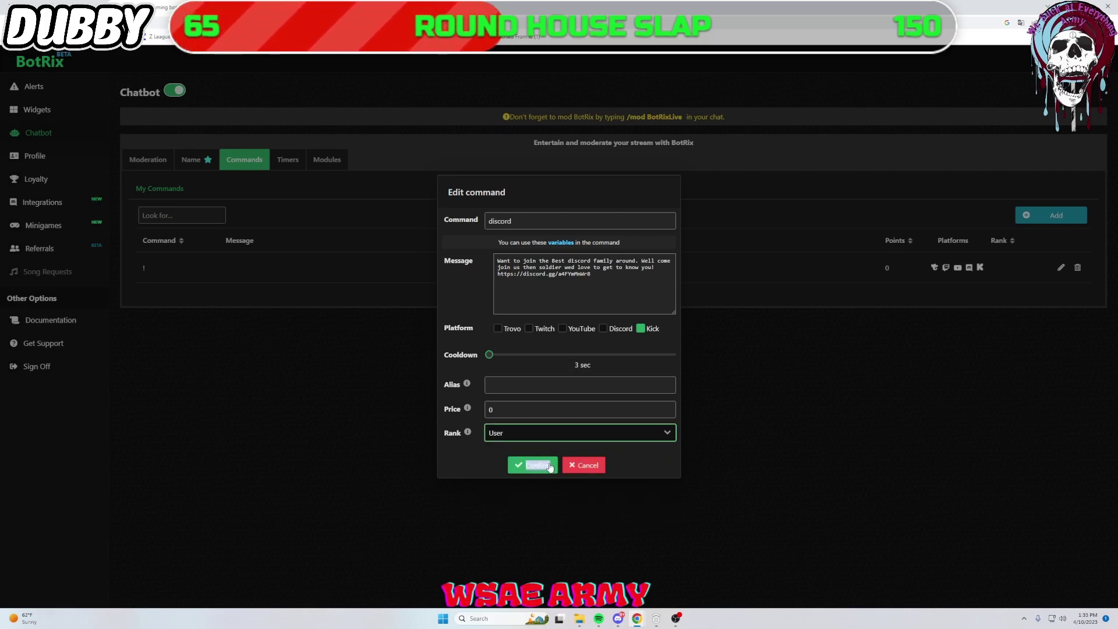
{"action": "left_click", "coordinate": [550, 466]}
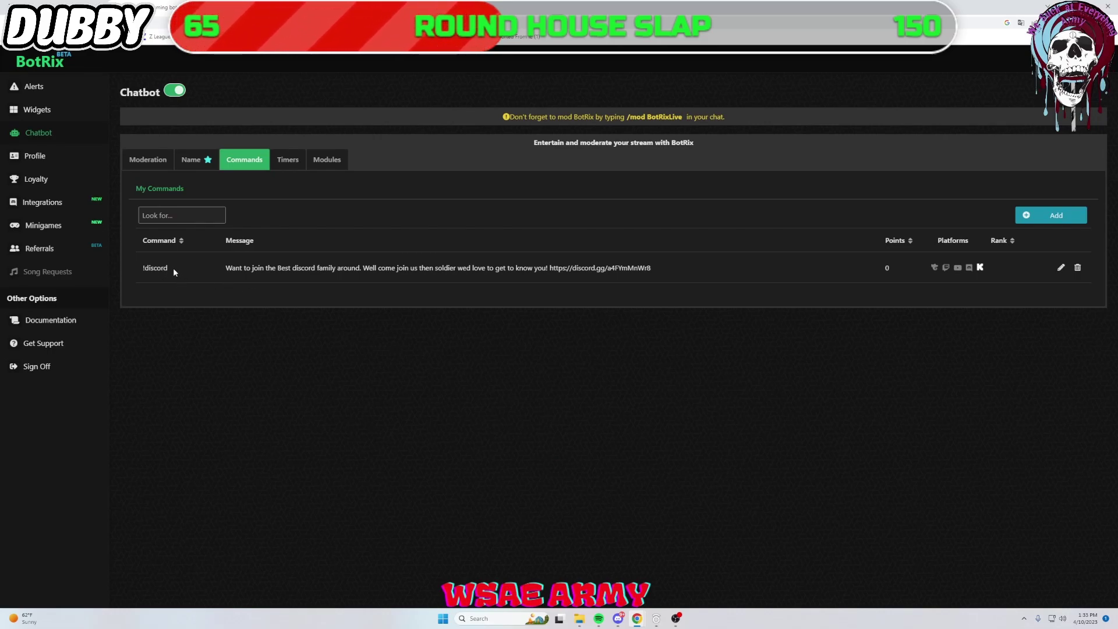
Step: Switch to the Kick creator dashboard and test the new command by sending !discord in the stream chat
{"action": "key", "text": "ctrl+Tab"}
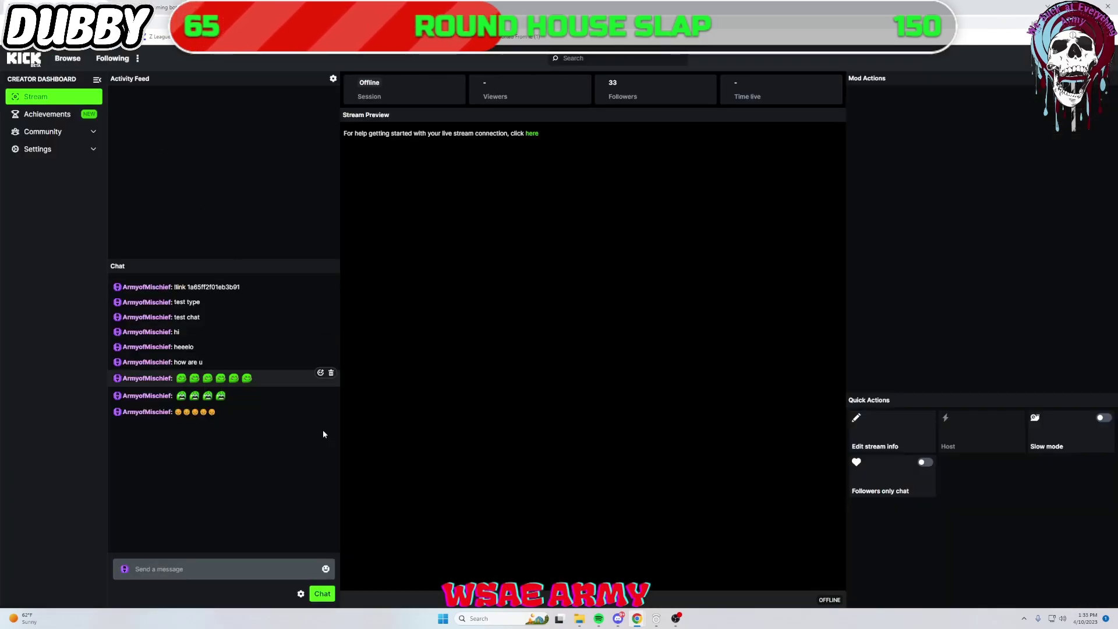
{"action": "left_click", "coordinate": [188, 572]}
{"action": "type", "text": "!"}
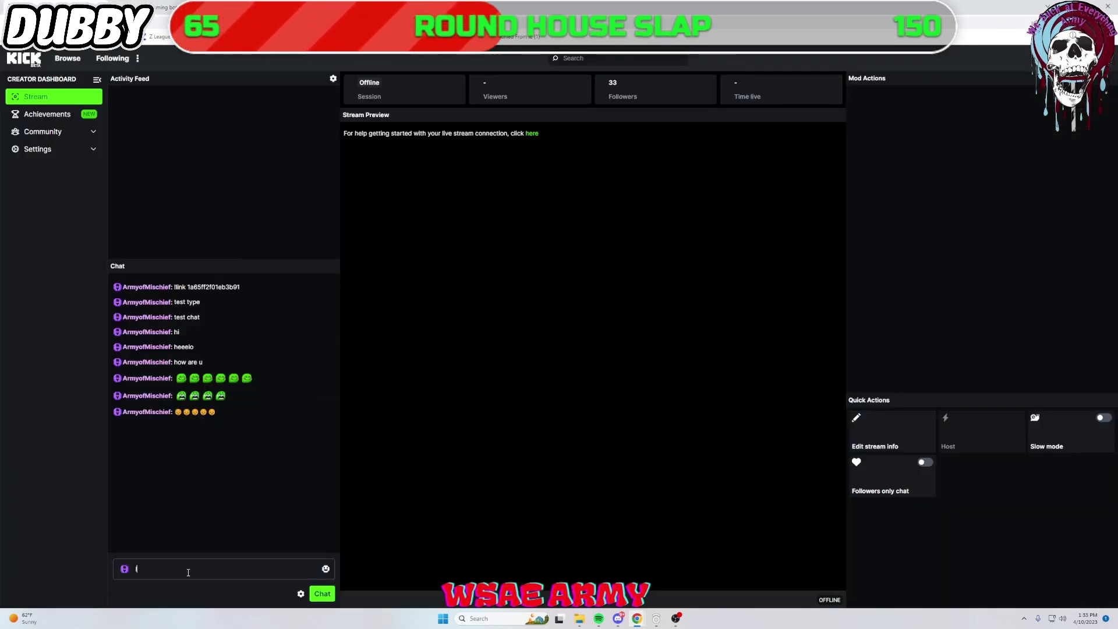
{"action": "type", "text": "discord"}
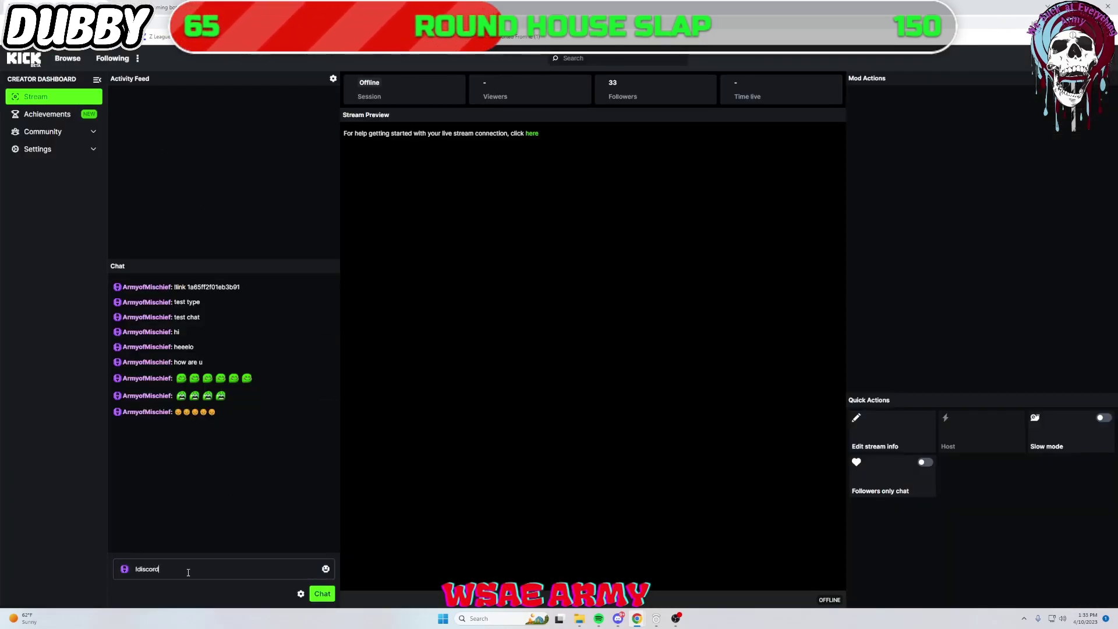
{"action": "key", "text": "Return"}
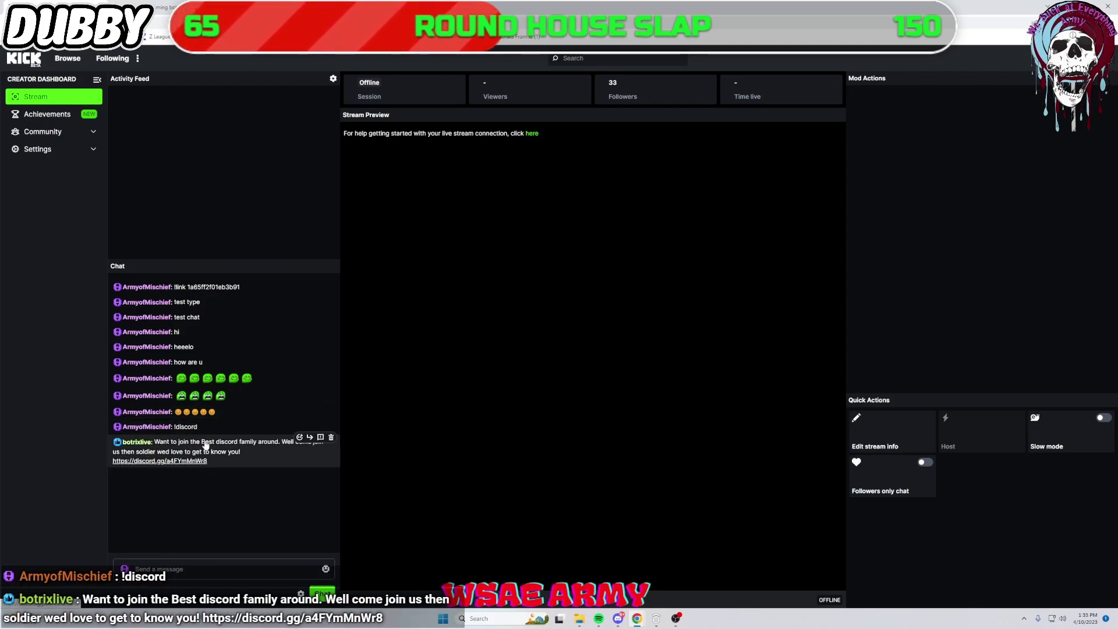
{"action": "left_click", "coordinate": [169, 461]}
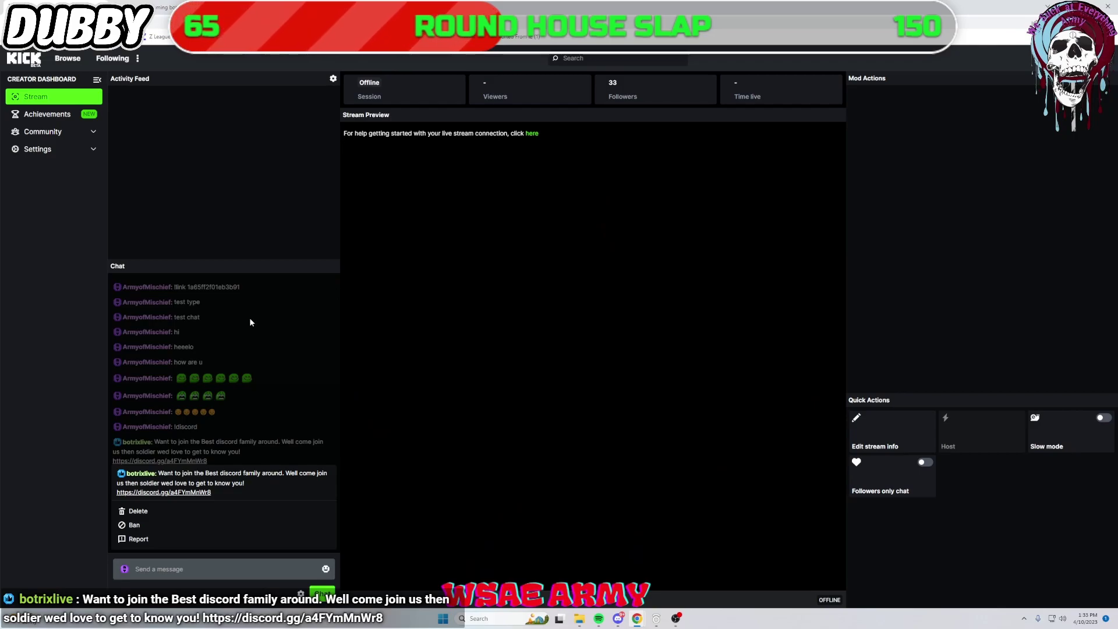
{"action": "left_click", "coordinate": [163, 9]}
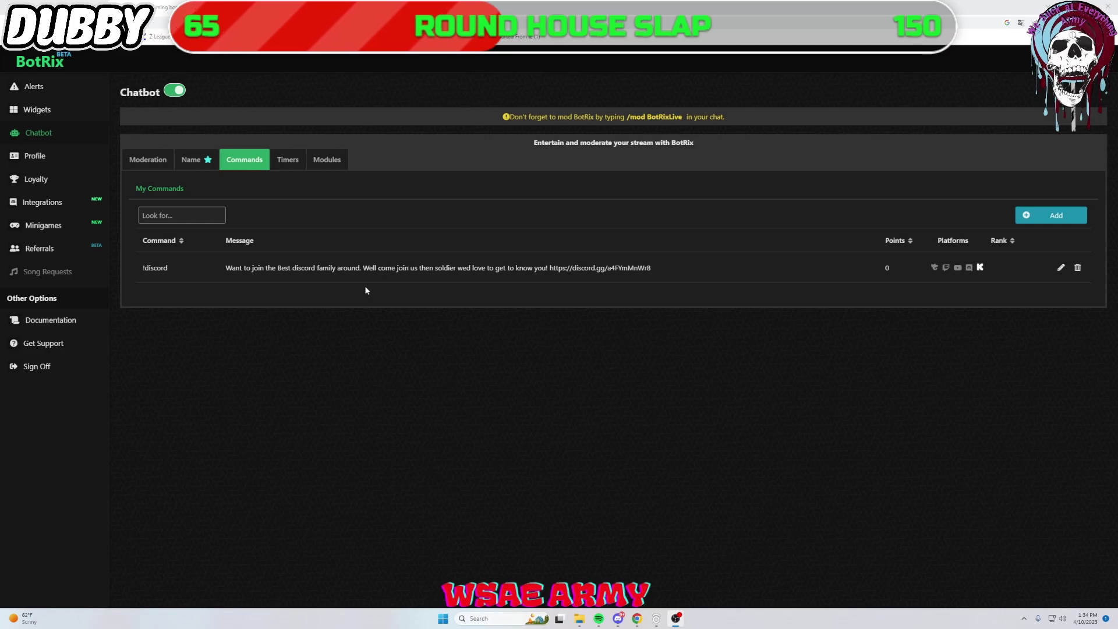
{"action": "left_click", "coordinate": [286, 157]}
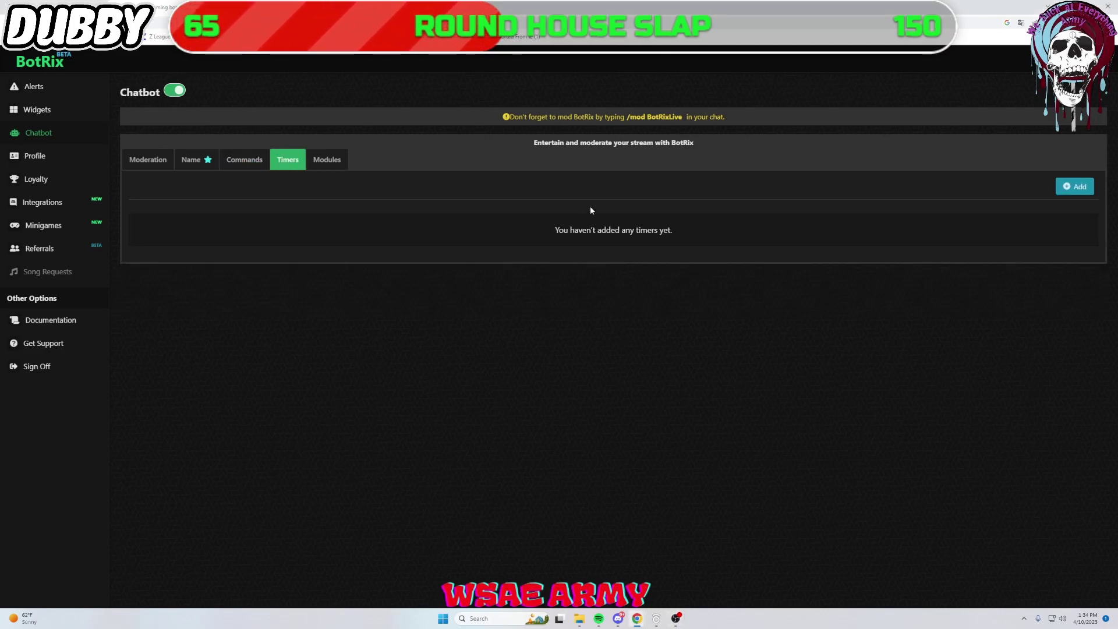
{"action": "left_click", "coordinate": [1077, 188]}
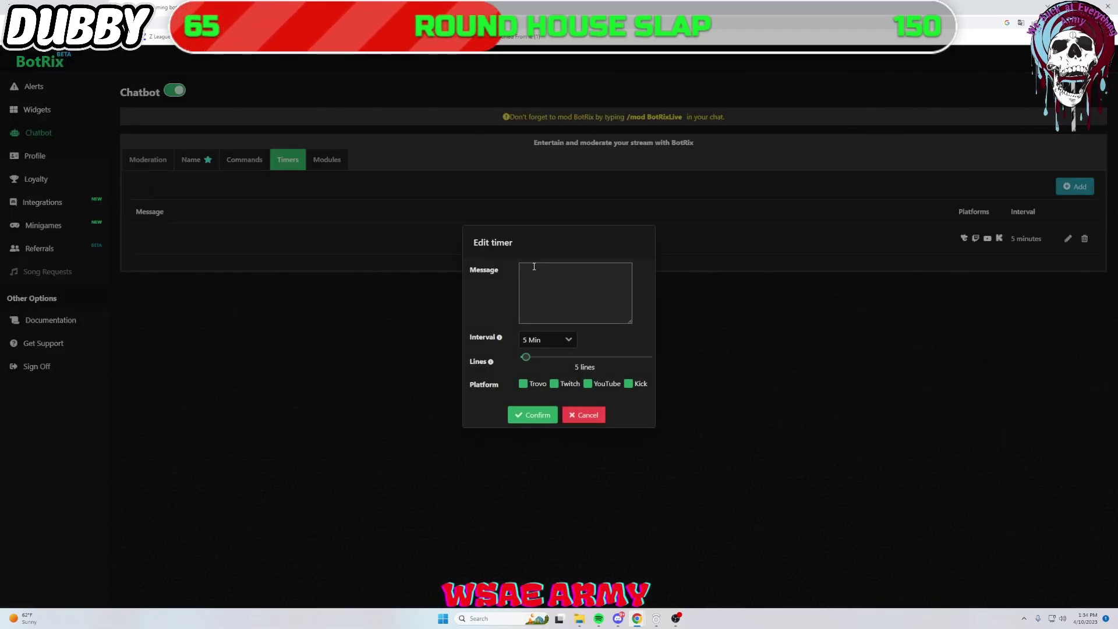
{"action": "left_click", "coordinate": [536, 269]}
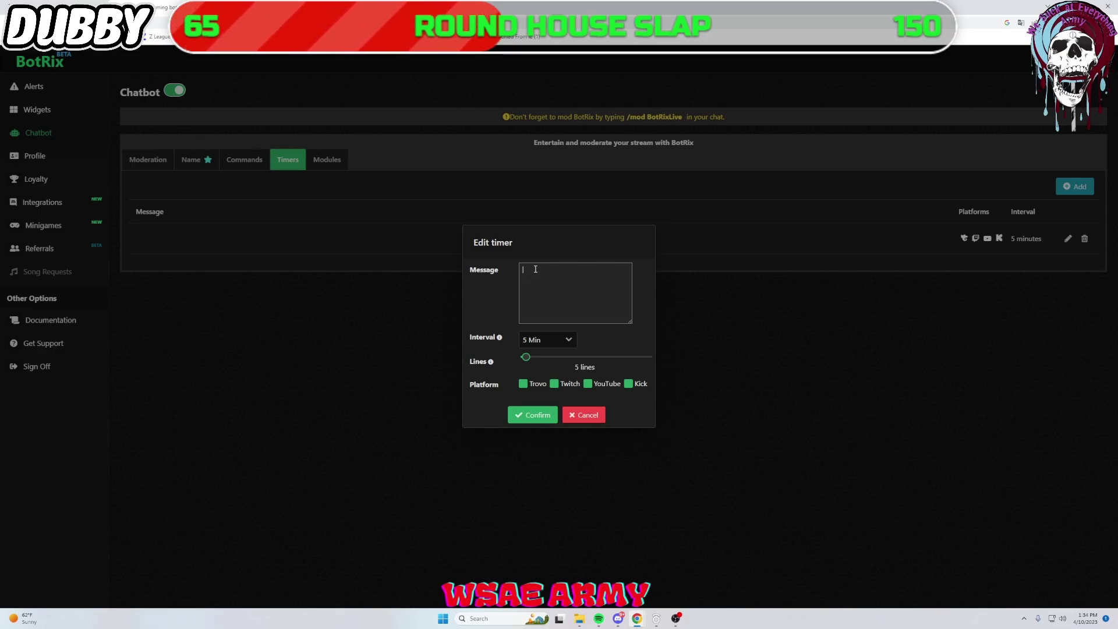
{"action": "type", "text": "Have you checked out our latest Youtube on our channel? If not you are truly missing out make sure to come watch and like! https://www.youtube.com/channel/UC3YWTz2WWAVosf1p_6n6Jrw"}
Step: Set the timer's interval to 30 Min and its required chat activity to 3 lines
{"action": "left_click", "coordinate": [547, 340]}
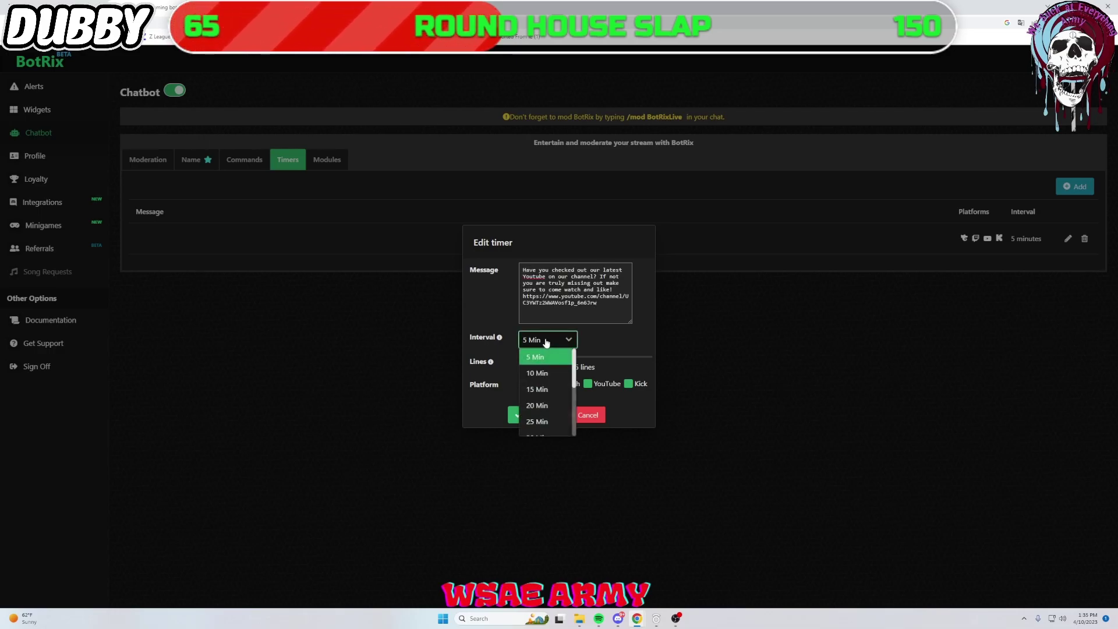
{"action": "scroll", "coordinate": [537, 403], "scroll_direction": "down", "scroll_amount": 3}
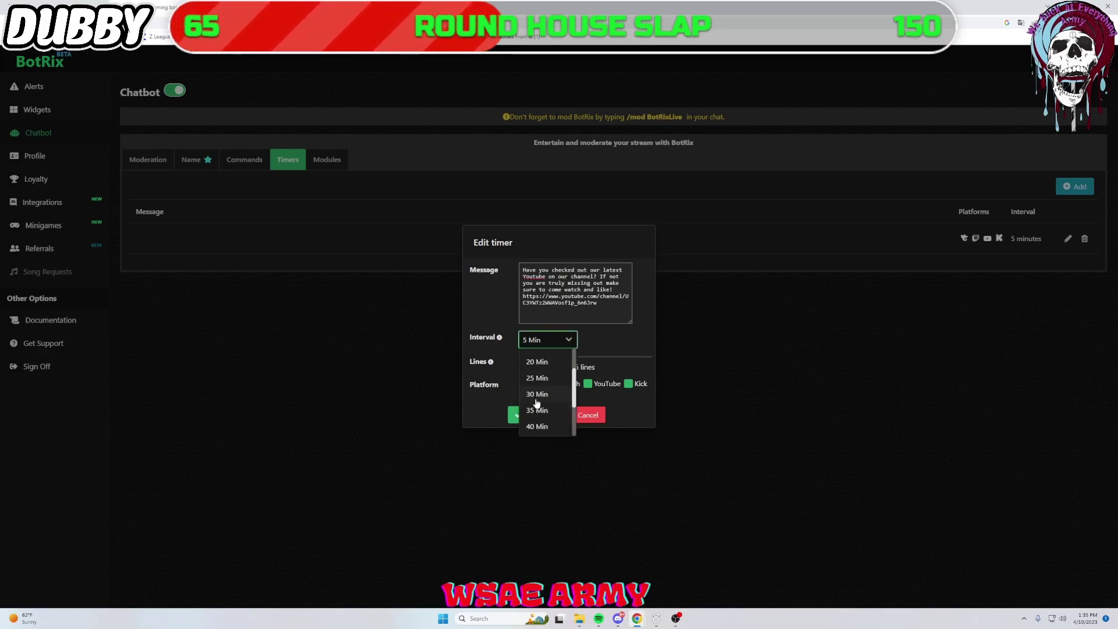
{"action": "left_click", "coordinate": [541, 398]}
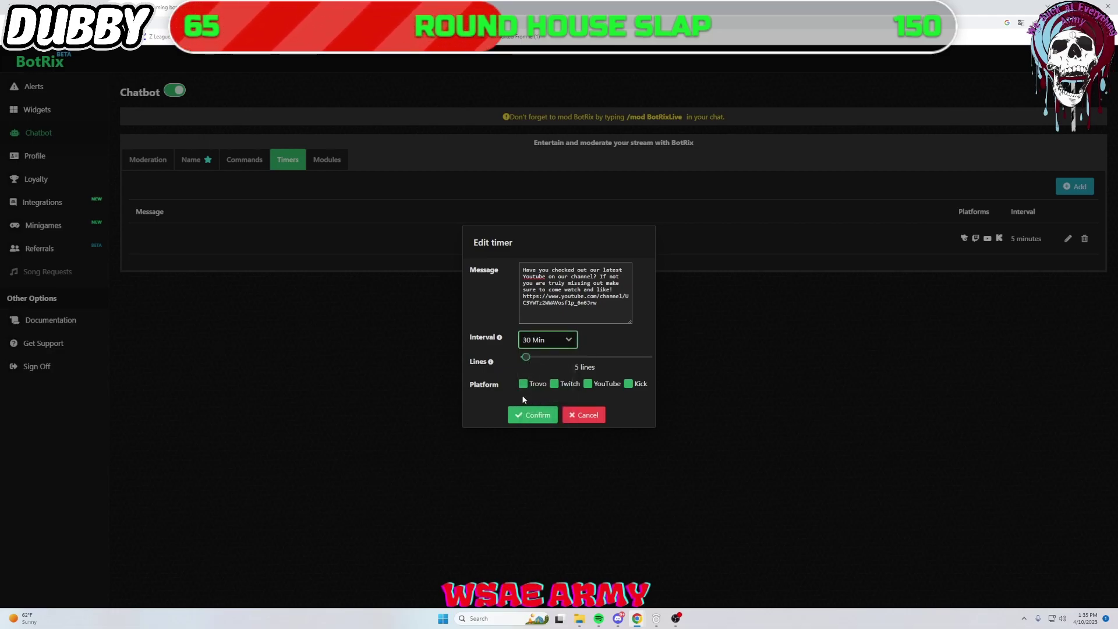
{"action": "left_click", "coordinate": [526, 357]}
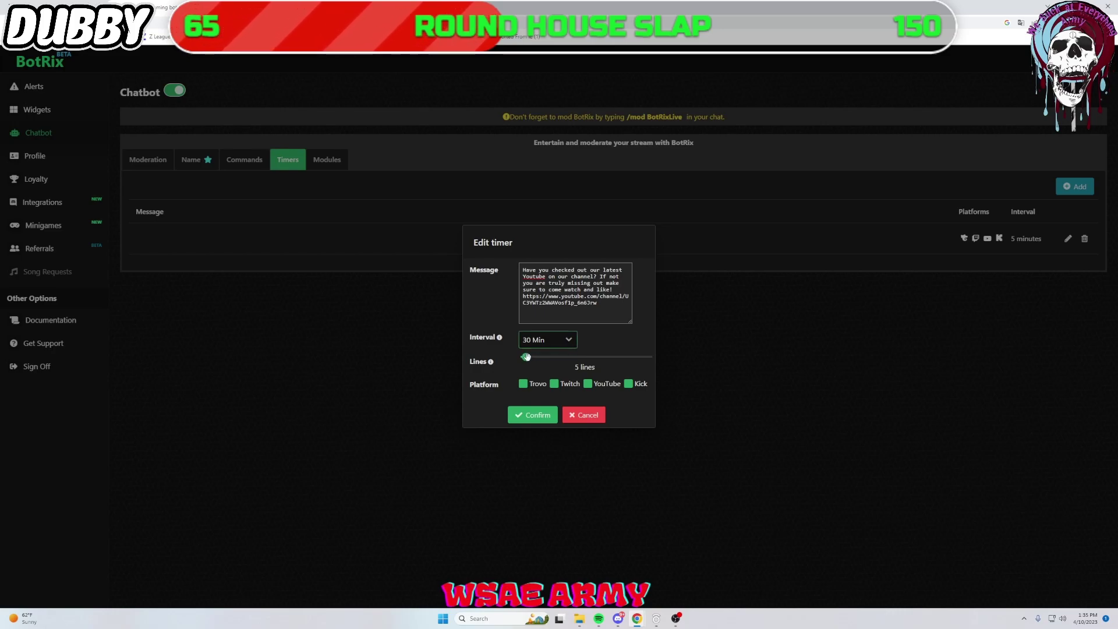
{"action": "left_click_drag", "start_coordinate": [526, 357], "coordinate": [526, 357]}
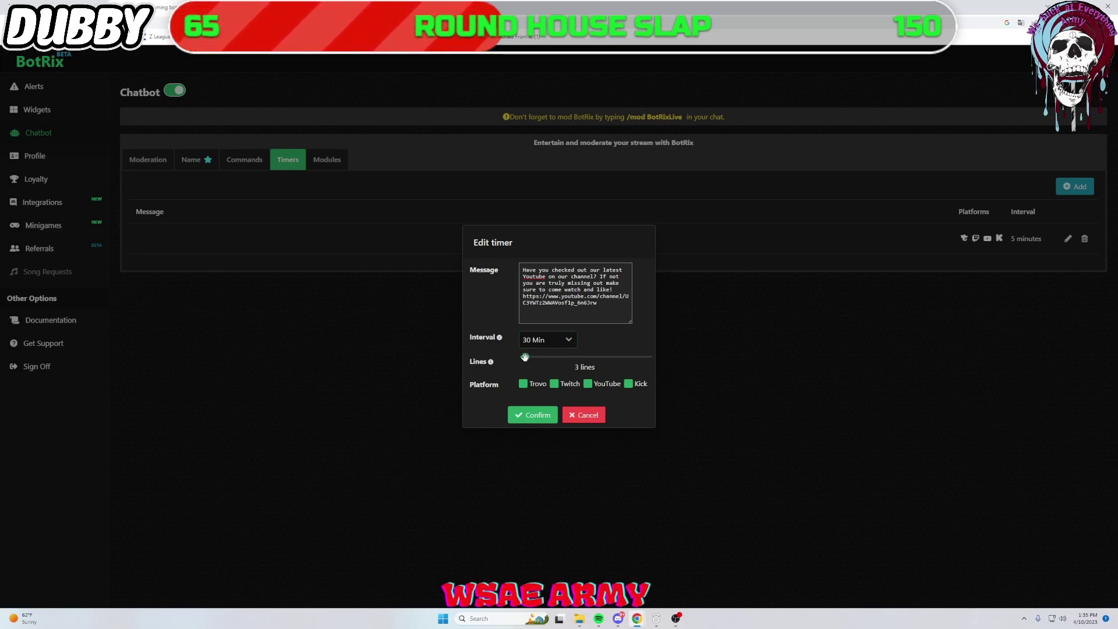
Step: Restrict the timer to Kick by deselecting the Trovo, Twitch and YouTube platforms
{"action": "left_click", "coordinate": [523, 384]}
{"action": "left_click", "coordinate": [554, 384]}
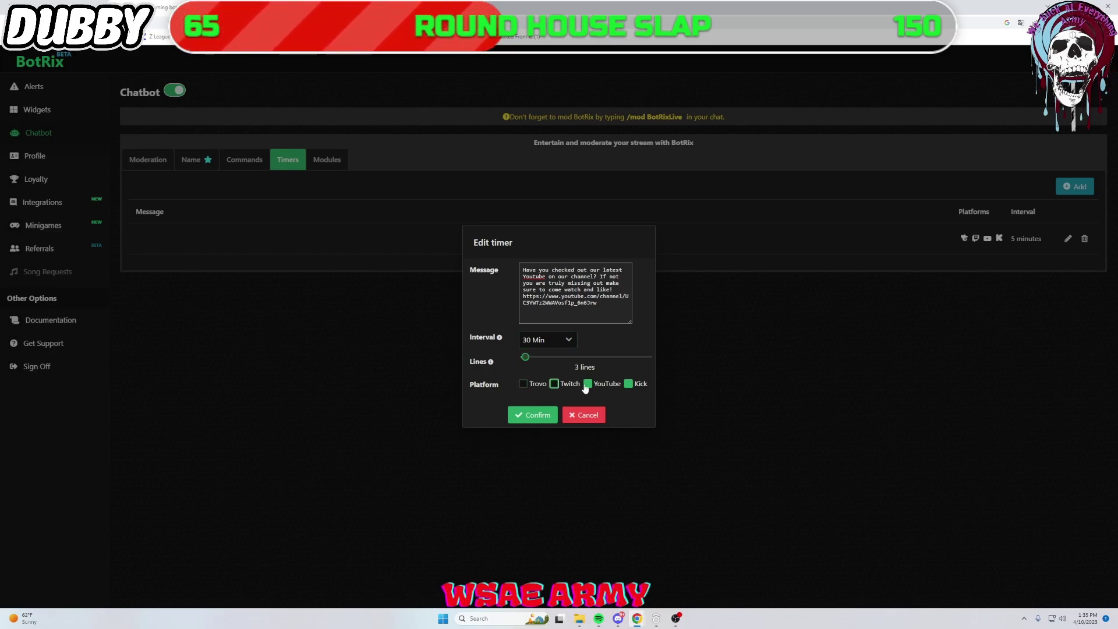
{"action": "left_click", "coordinate": [586, 385]}
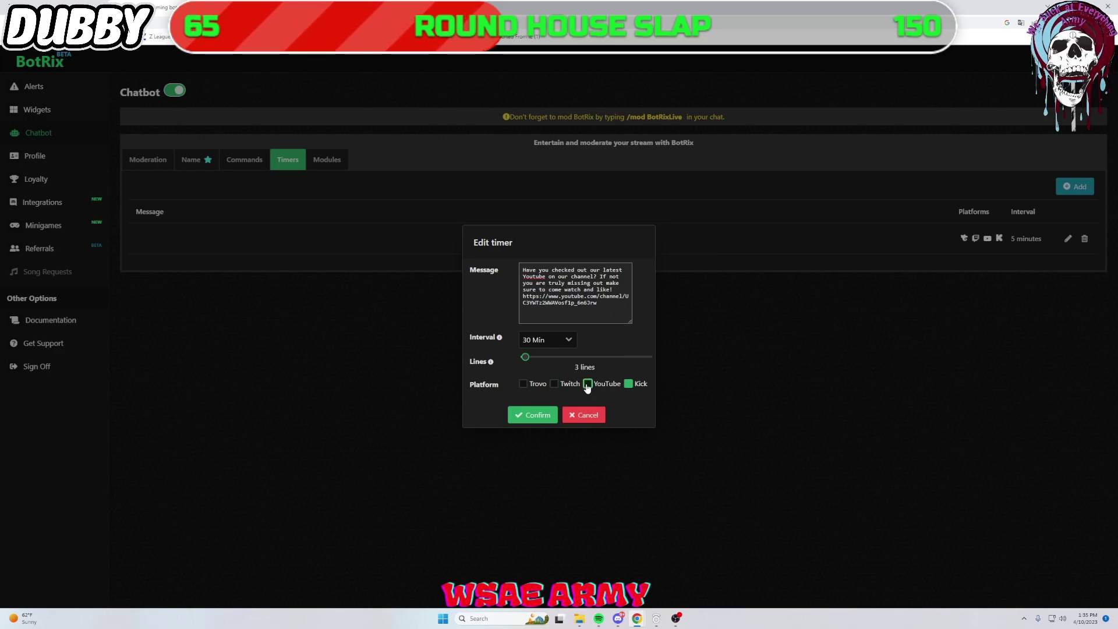
Step: Lower the timer's required chat activity to 2 lines and save the timer
{"action": "left_click", "coordinate": [525, 357]}
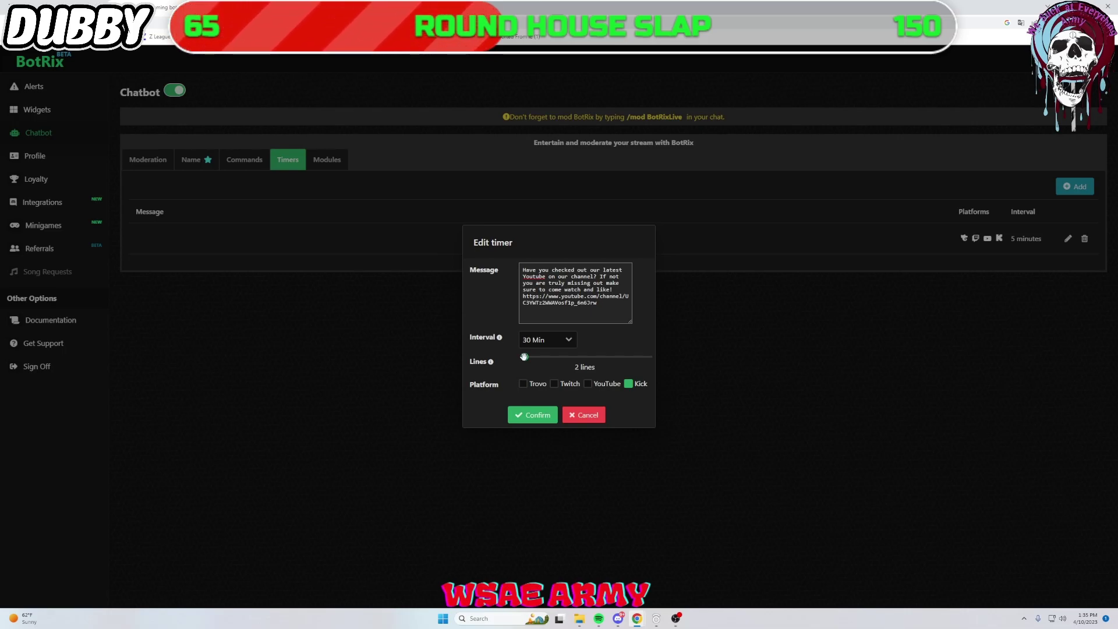
{"action": "double_click", "coordinate": [527, 415]}
{"action": "left_click", "coordinate": [527, 414]}
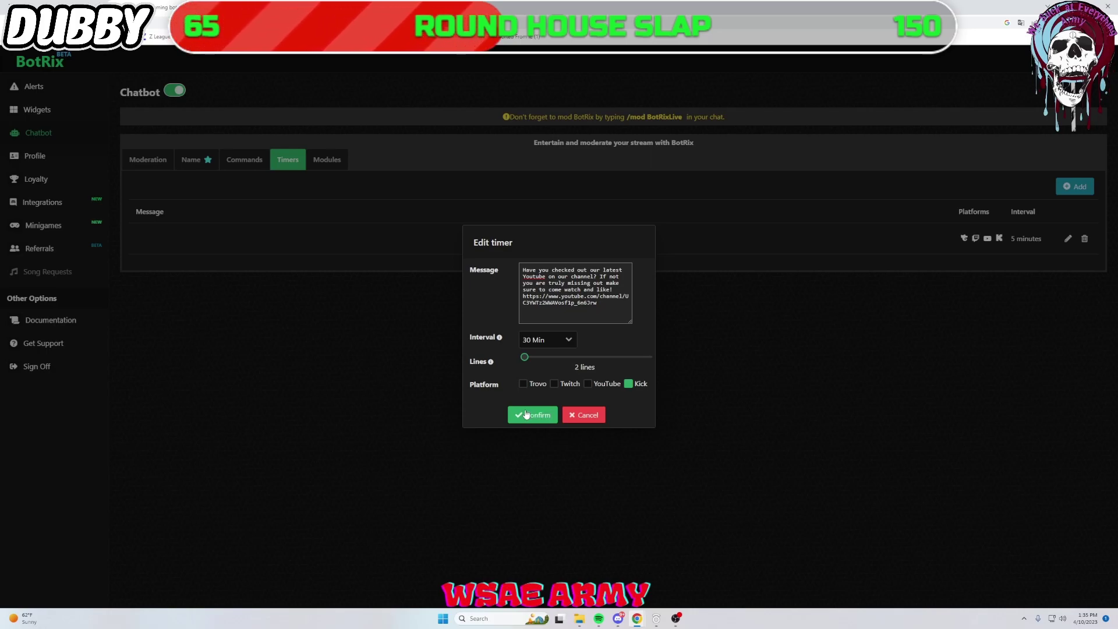
{"action": "double_click", "coordinate": [532, 418]}
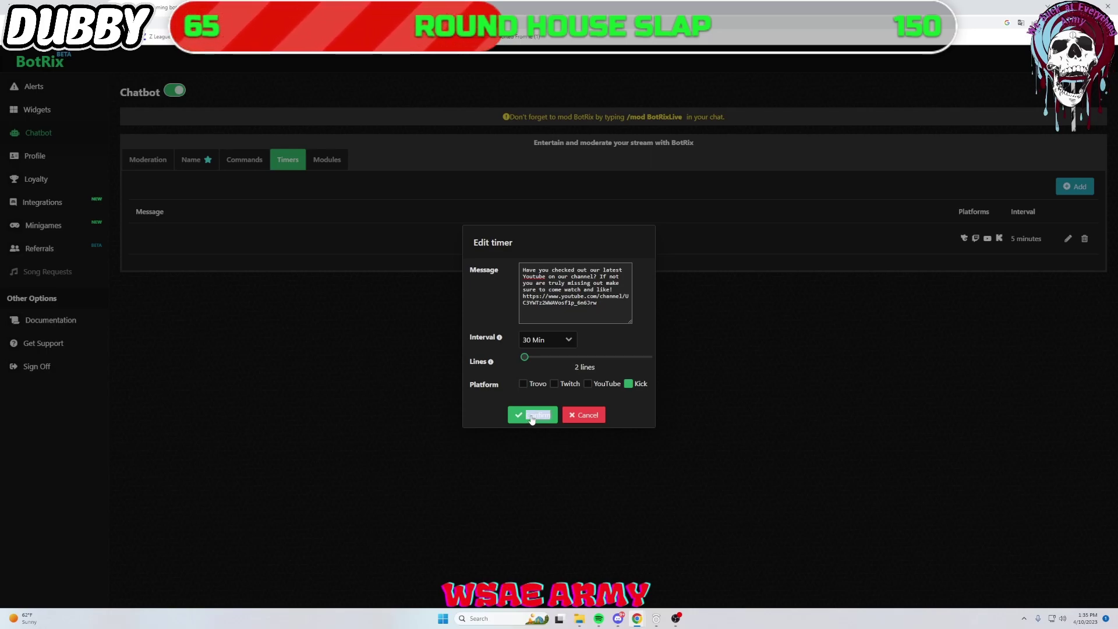
{"action": "left_click", "coordinate": [531, 419]}
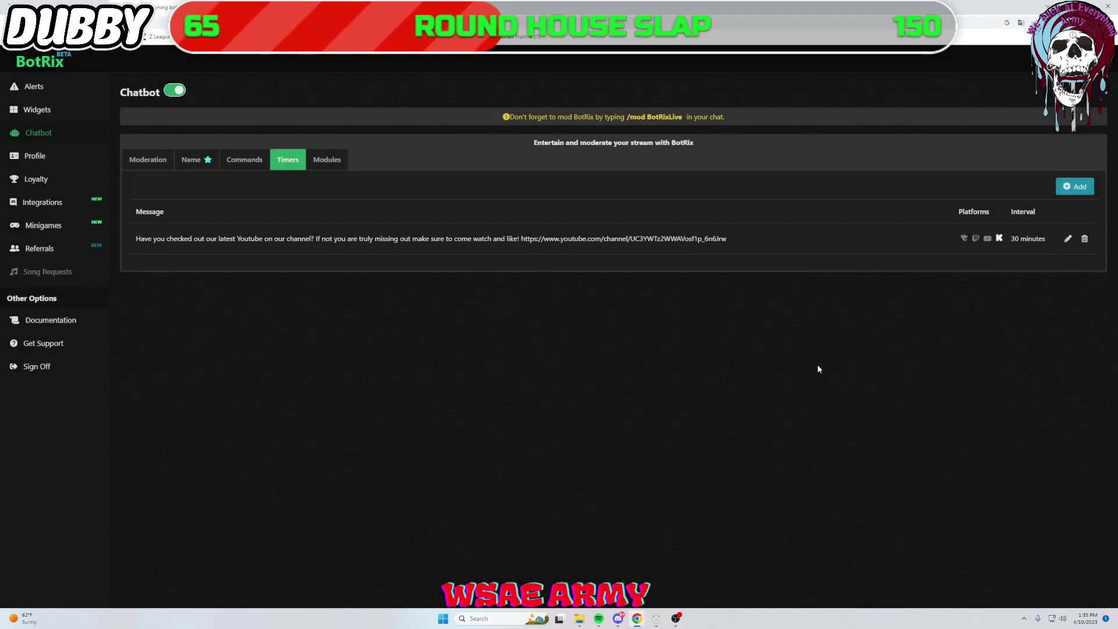